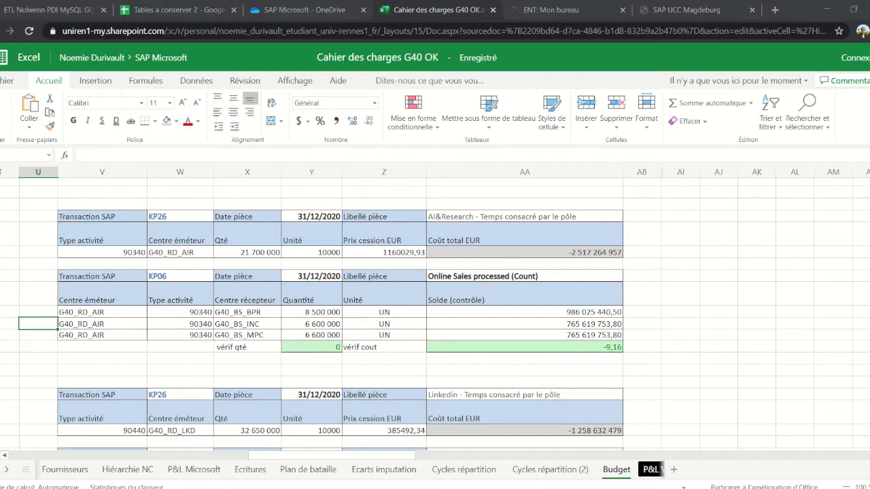
Switch from the Excel budget sheet to SAP and start transaction KP26 for changing activity outputs and prices
{"action": "mouse_move", "coordinate": [584, 470]}
{"action": "left_click", "coordinate": [565, 460]}
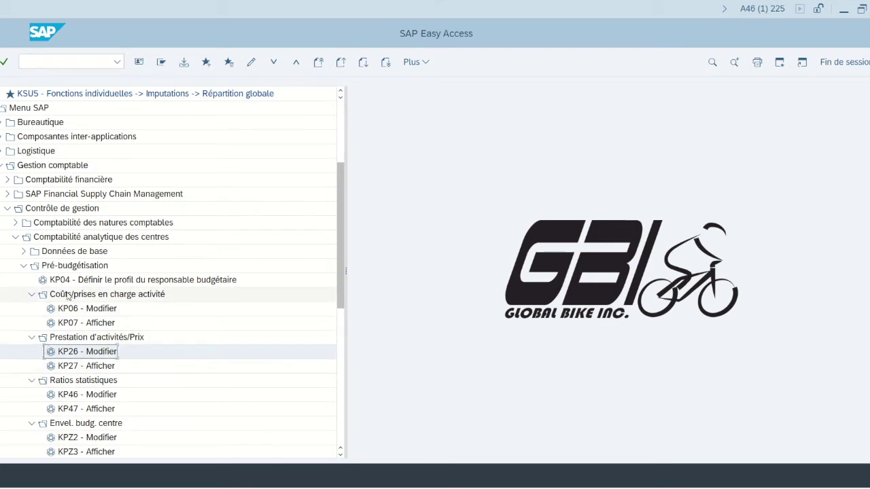
{"action": "double_click", "coordinate": [79, 355]}
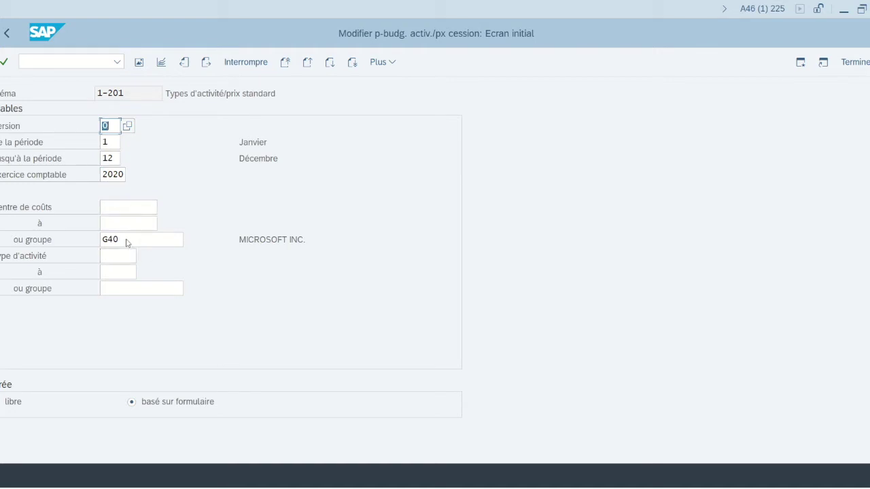
Clear the cost center group G40 from the KP26 initial selection
{"action": "left_click_drag", "start_coordinate": [119, 239], "coordinate": [106, 240]}
{"action": "key", "text": "BackSpace"}
{"action": "key", "text": "BackSpace"}
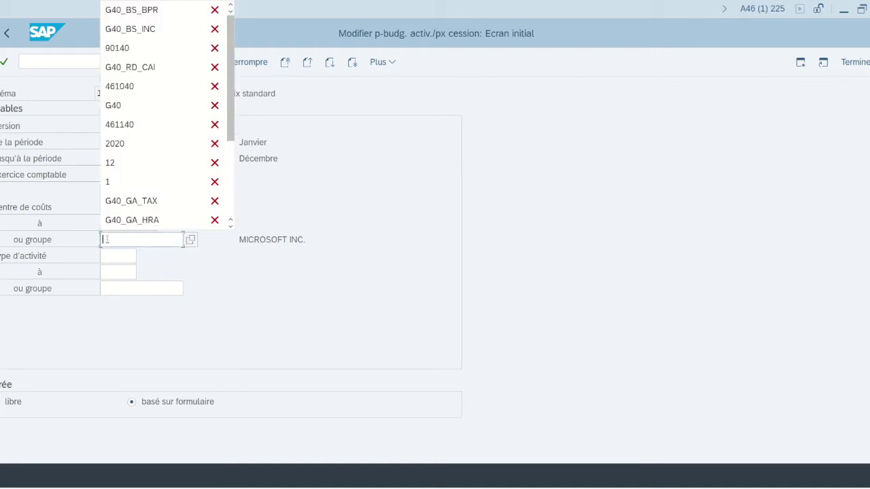
{"action": "left_click", "coordinate": [302, 252]}
Copy the sender center G40_RD_AIR from the AI&Research KP26 table in Excel into the SAP cost center field
{"action": "left_click", "coordinate": [138, 207]}
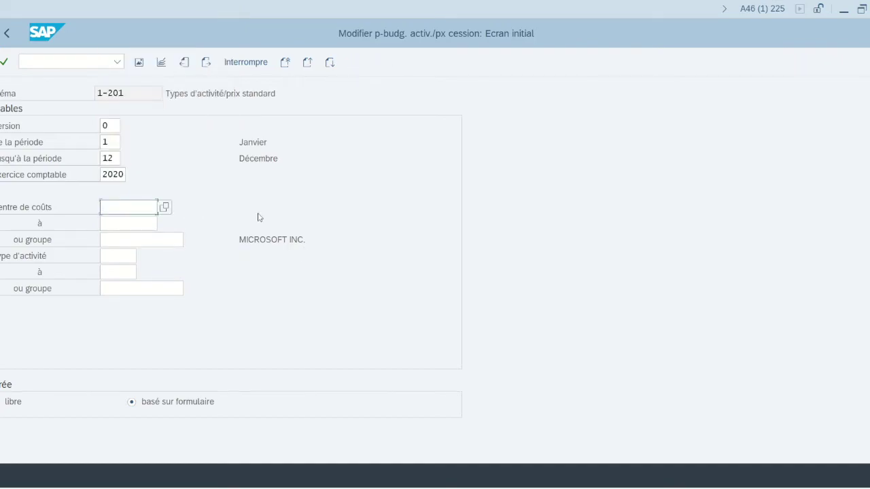
{"action": "key", "text": "alt+Tab"}
{"action": "left_click", "coordinate": [170, 251]}
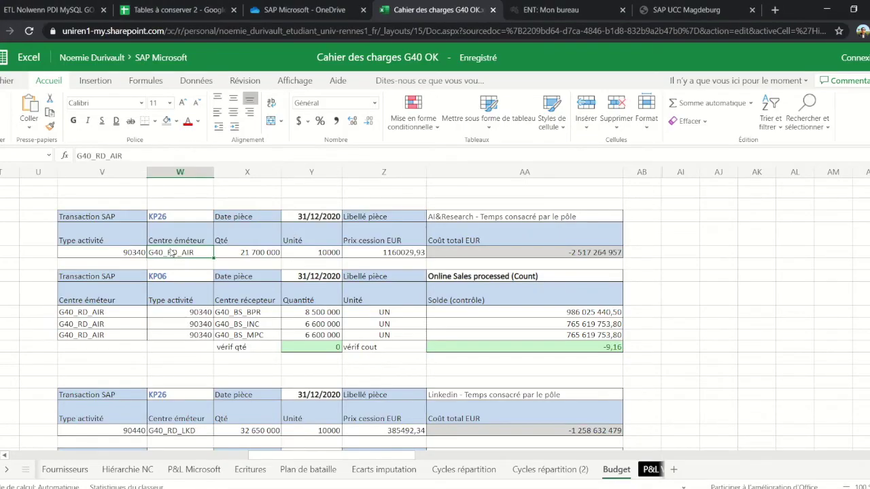
{"action": "key", "text": "ctrl+c"}
{"action": "key", "text": "alt+Tab"}
{"action": "key", "text": "ctrl+v"}
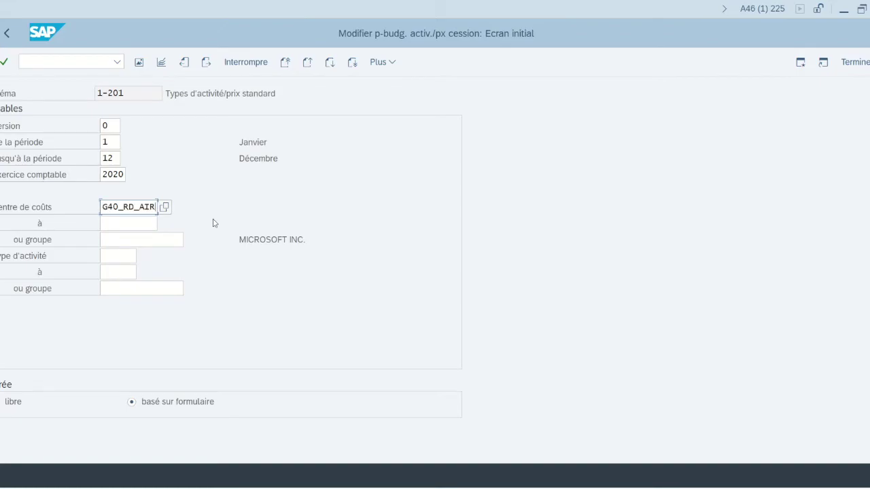
Copy activity type 90340 from the same Excel row into the activity type field in SAP
{"action": "key", "text": "alt+Tab"}
{"action": "key", "text": "Left"}
{"action": "key", "text": "ctrl+c"}
{"action": "key", "text": "alt+Tab"}
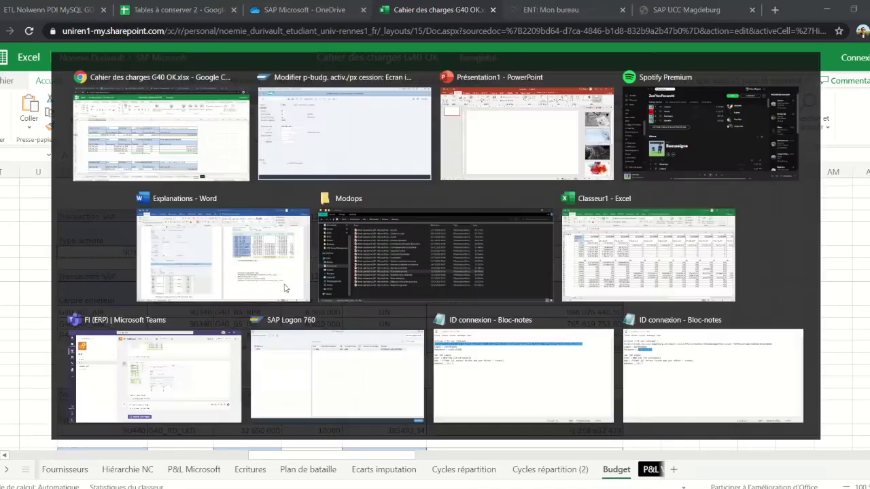
{"action": "left_click", "coordinate": [114, 257]}
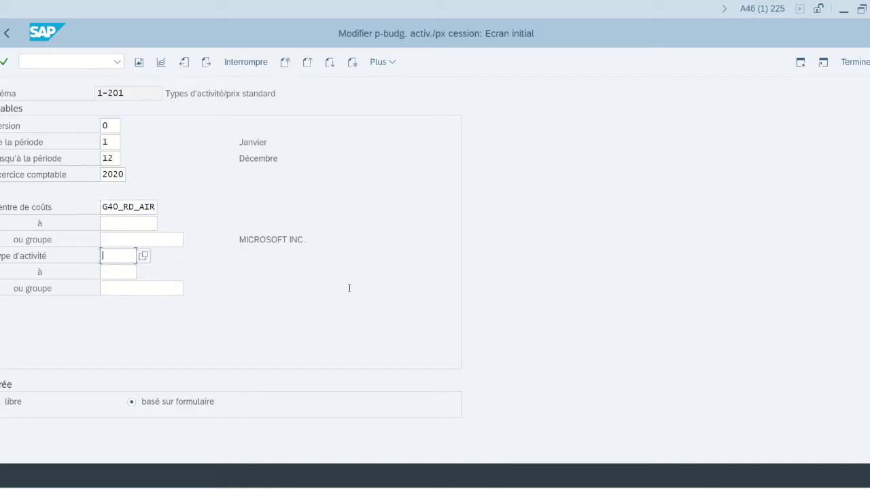
{"action": "key", "text": "ctrl+v"}
Show the KP26 overview screen and fill the standard price with 1160029,93 copied from the Excel transfer price
{"action": "left_click", "coordinate": [140, 63]}
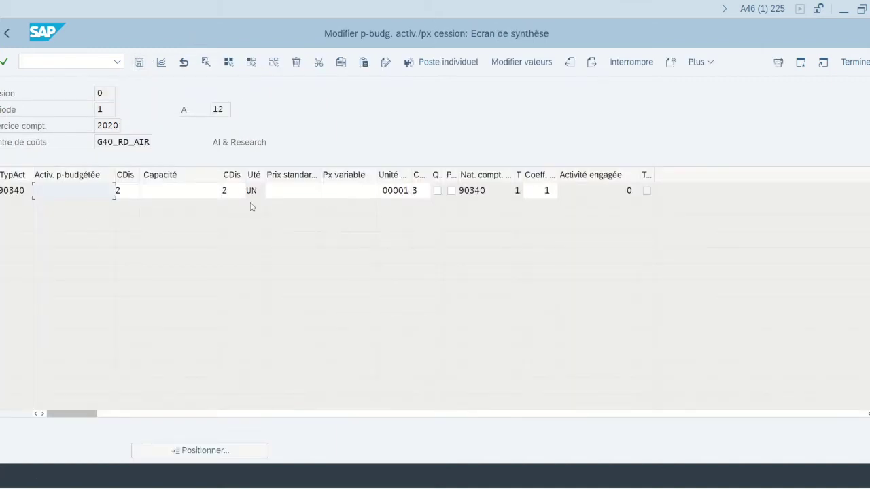
{"action": "left_click", "coordinate": [274, 192]}
{"action": "key", "text": "alt+Tab"}
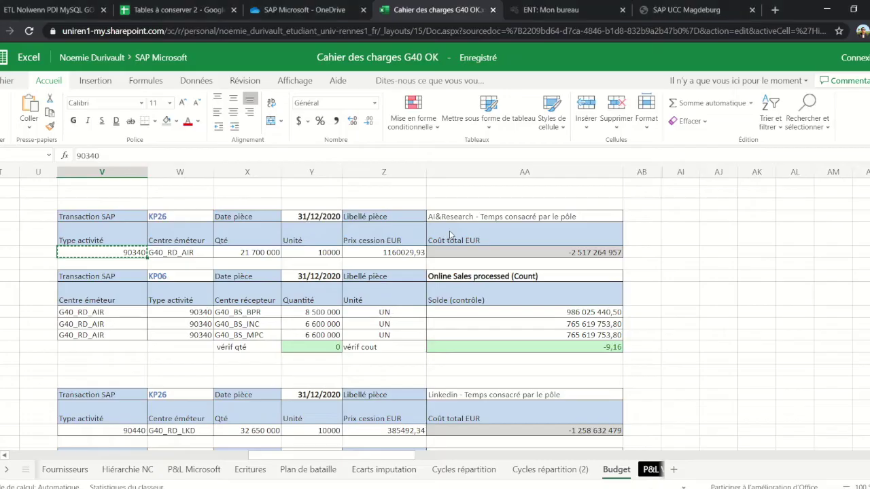
{"action": "key", "text": "Right"}
{"action": "key", "text": "Right"}
{"action": "key", "text": "Right"}
{"action": "key", "text": "Right"}
{"action": "key", "text": "ctrl+c"}
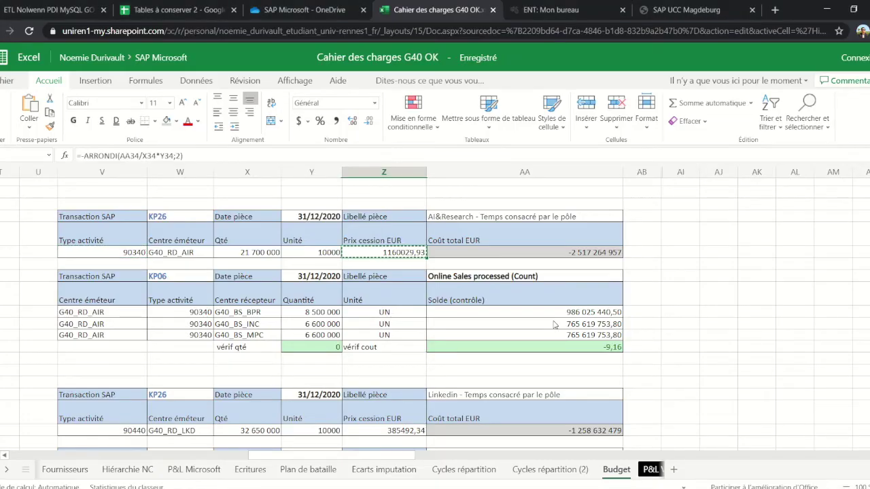
{"action": "key", "text": "alt+Tab"}
{"action": "key", "text": "ctrl+v"}
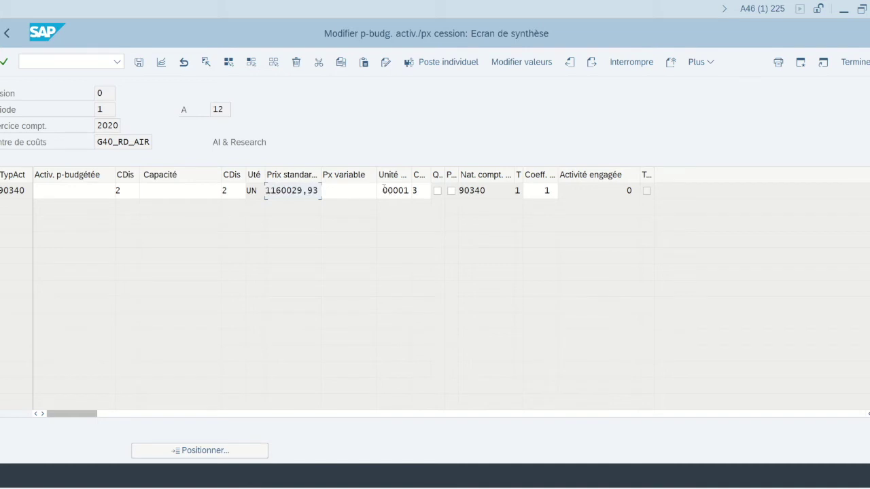
Set the price unit of activity type 90340 to 10000 and save the planning data
{"action": "left_click_drag", "start_coordinate": [383, 190], "coordinate": [412, 190]}
{"action": "key", "text": "Delete"}
{"action": "type", "text": "10000"}
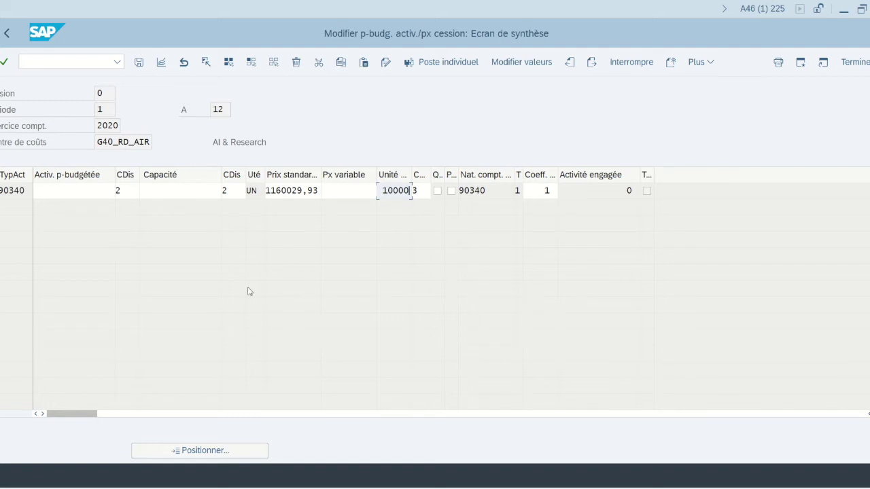
{"action": "left_click", "coordinate": [143, 65]}
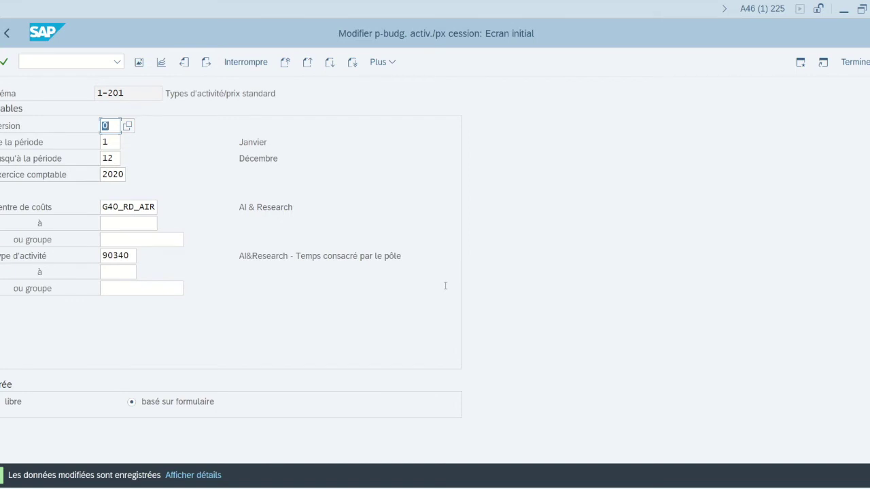
Leave KP26, start transaction KP06 and switch to planning layout 1-102 for activity inputs
{"action": "left_click", "coordinate": [7, 34]}
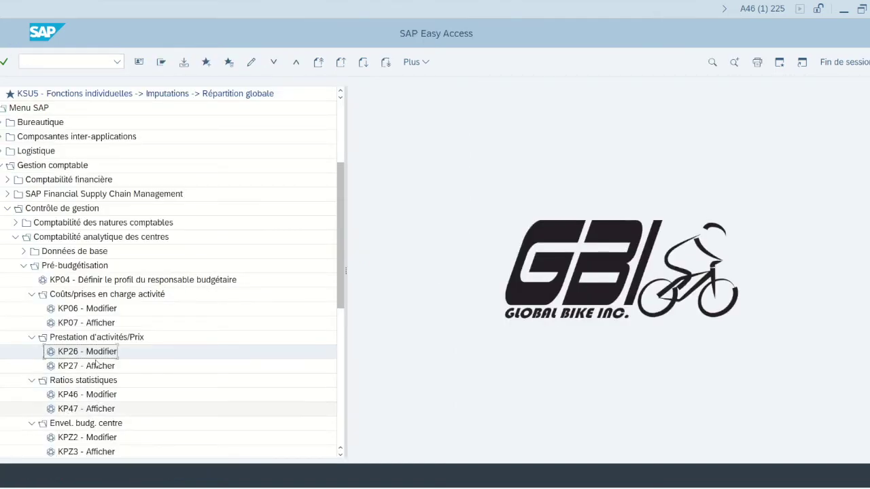
{"action": "double_click", "coordinate": [88, 310]}
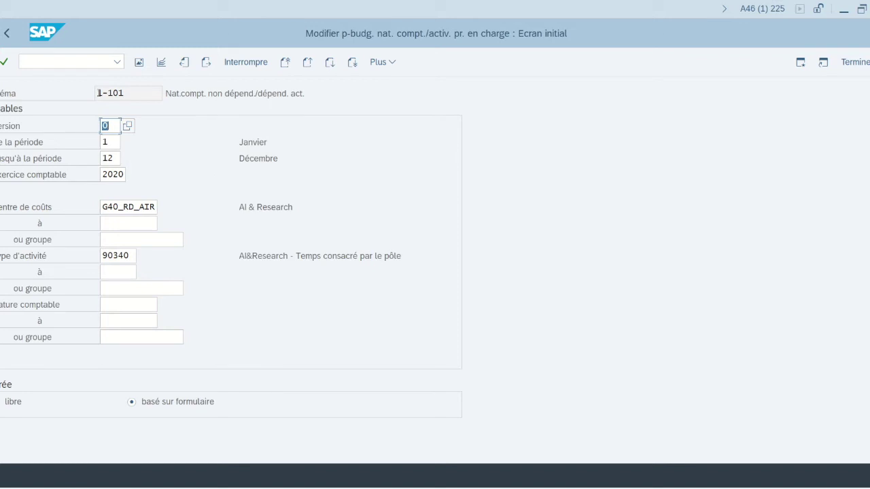
{"action": "left_click", "coordinate": [206, 61]}
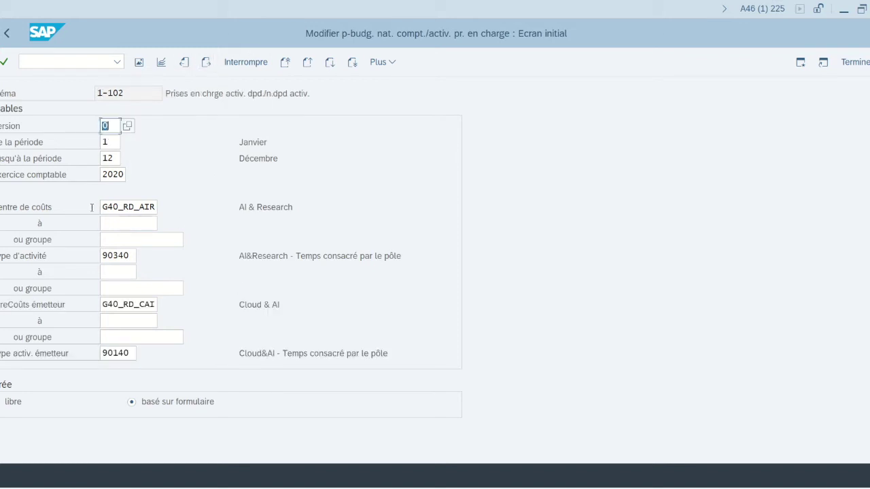
Replace the cost center in SAP with the receiver center G40_BS_BPR copied from the Excel KP06 table
{"action": "left_click_drag", "start_coordinate": [100, 208], "coordinate": [176, 211]}
{"action": "key", "text": "alt+Tab"}
{"action": "left_click", "coordinate": [247, 312]}
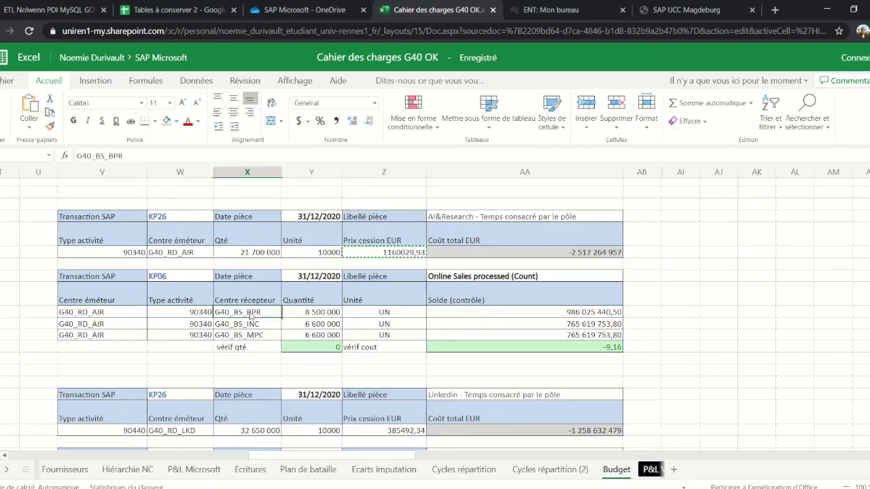
{"action": "key", "text": "ctrl+c"}
{"action": "key", "text": "alt+Tab"}
{"action": "key", "text": "ctrl+v"}
{"action": "left_click", "coordinate": [121, 272]}
{"action": "key", "text": "alt+Tab"}
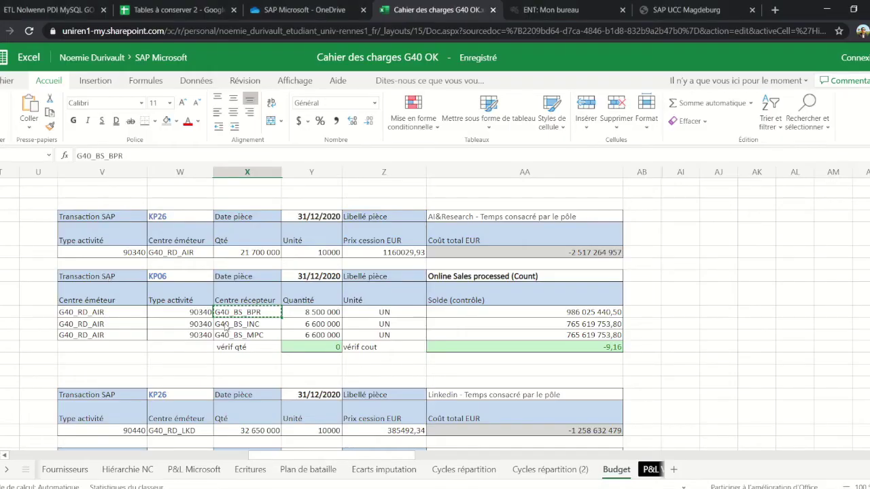
{"action": "left_click", "coordinate": [192, 314]}
{"action": "key", "text": "alt+Tab"}
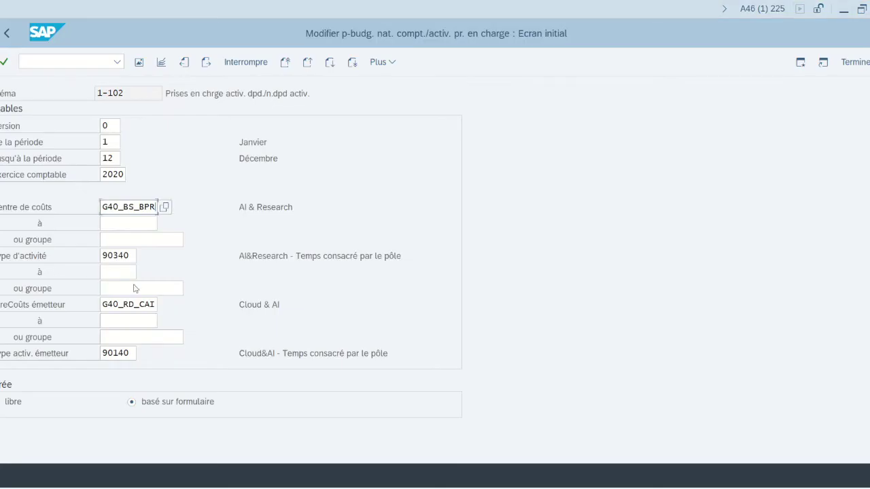
{"action": "left_click", "coordinate": [119, 256]}
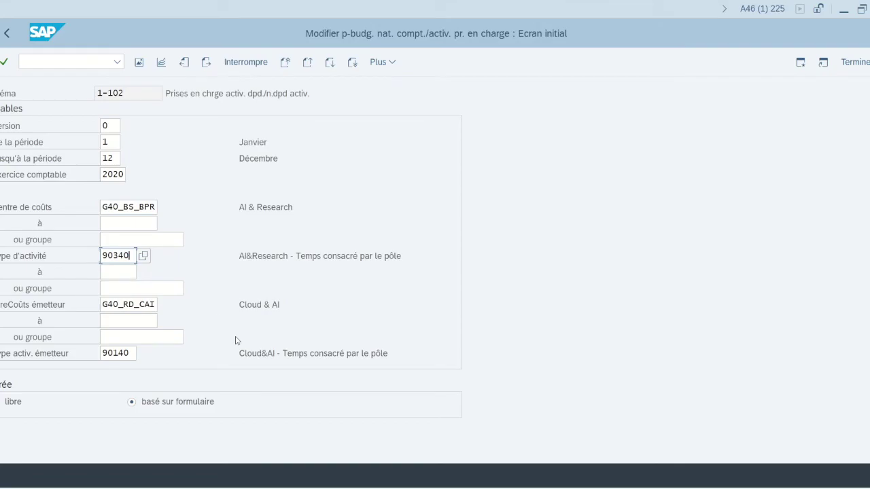
{"action": "key", "text": "alt+Tab"}
{"action": "scroll", "coordinate": [317, 348], "scroll_direction": "up", "scroll_amount": 3}
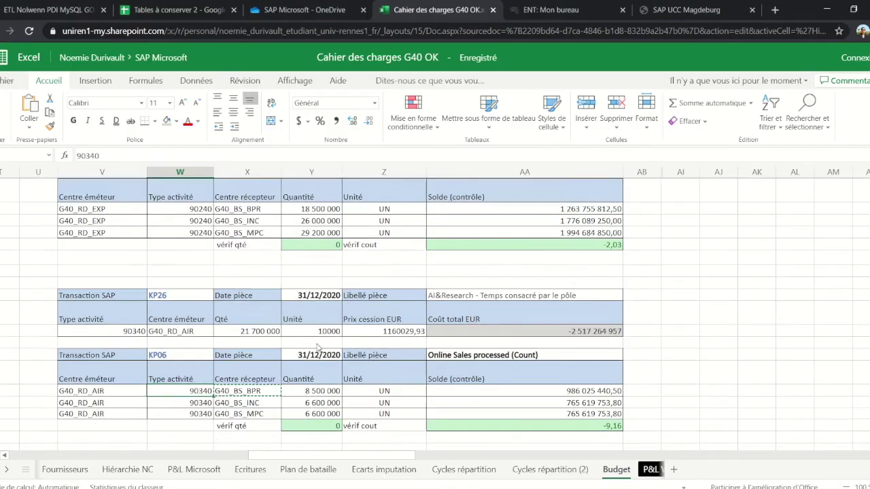
{"action": "scroll", "coordinate": [316, 348], "scroll_direction": "down", "scroll_amount": 2}
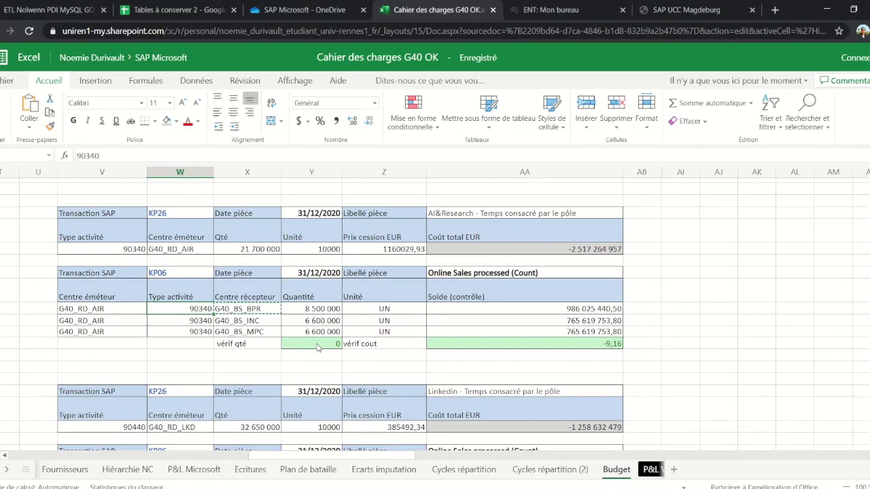
{"action": "key", "text": "alt+Tab"}
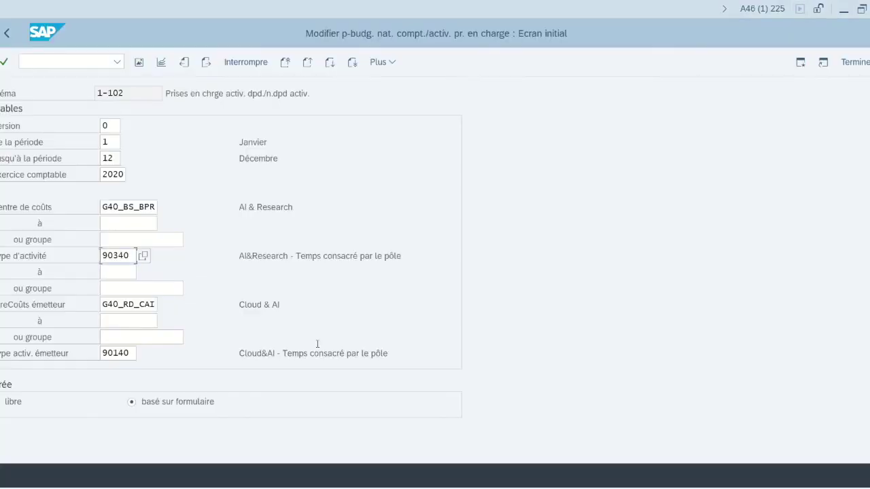
Replace the sender cost center in SAP with G40_RD_AIR copied from the first row of the Excel KP06 table
{"action": "key", "text": "alt+Tab"}
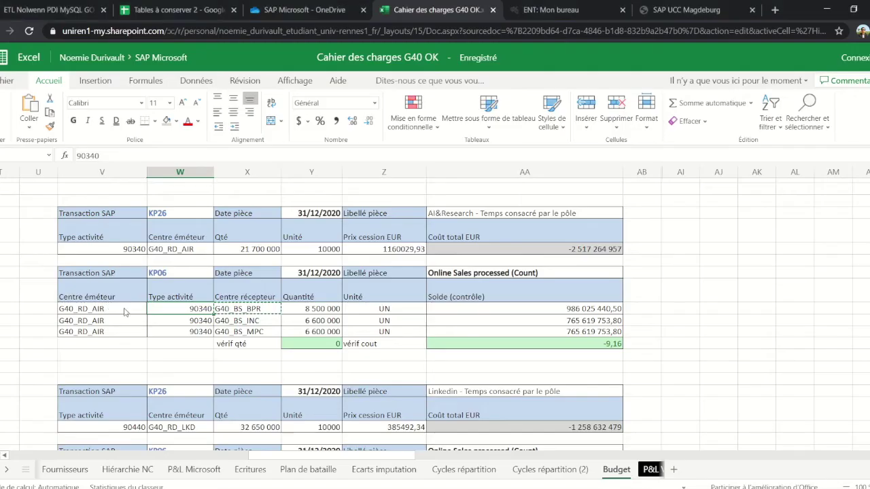
{"action": "left_click", "coordinate": [109, 310]}
{"action": "key", "text": "ctrl+c"}
{"action": "key", "text": "alt+Tab"}
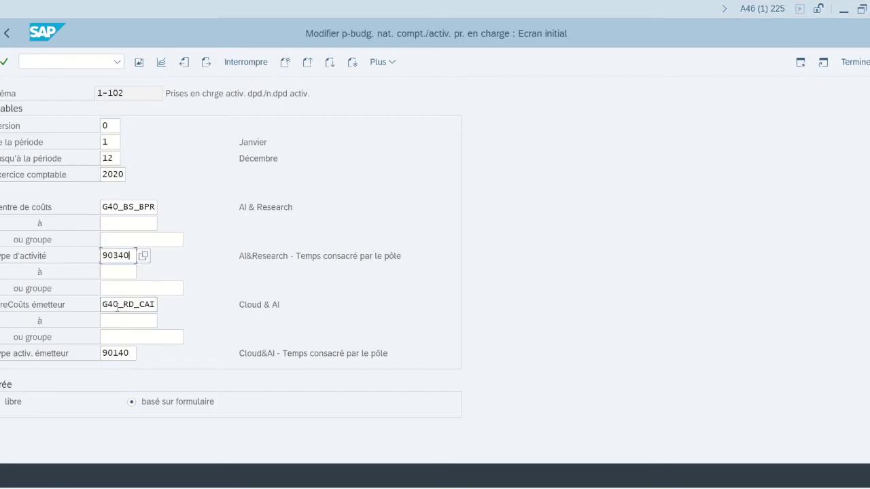
{"action": "left_click_drag", "start_coordinate": [102, 304], "coordinate": [158, 305]}
{"action": "key", "text": "ctrl+v"}
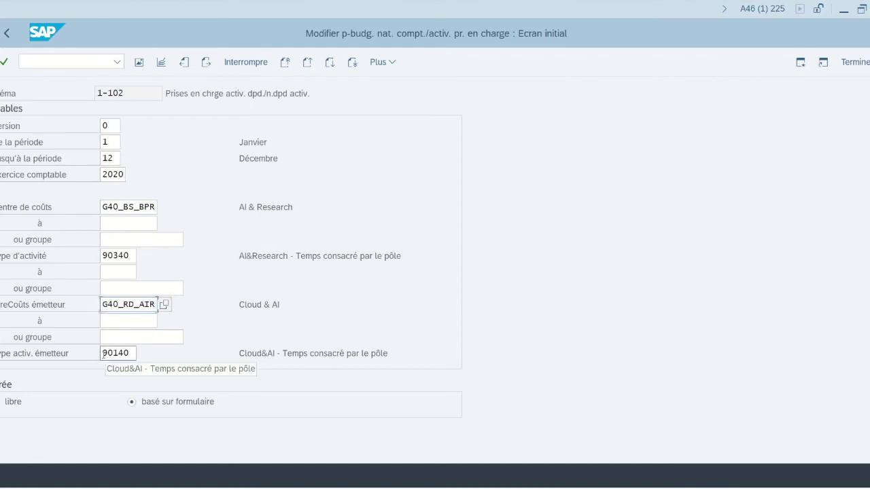
Clear the receiver's activity type and set the sender activity type to 90340 copied from the Excel KP06 table
{"action": "left_click_drag", "start_coordinate": [131, 256], "coordinate": [93, 253]}
{"action": "key", "text": "Delete"}
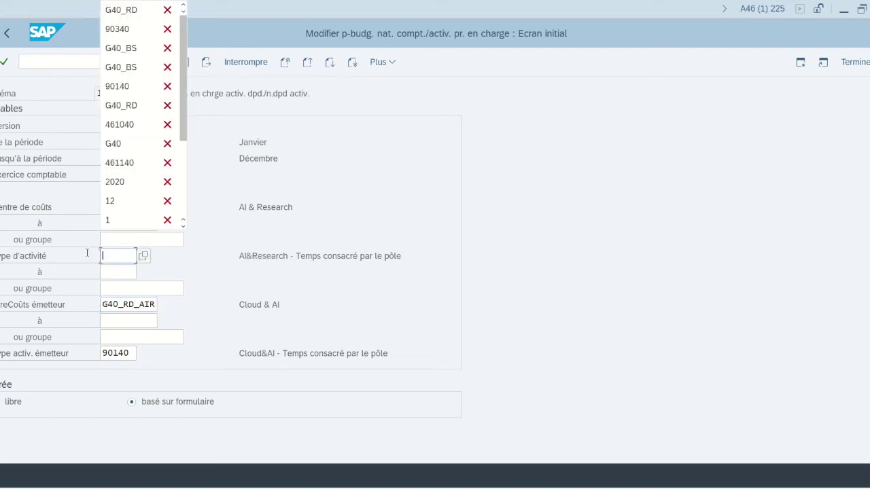
{"action": "left_click", "coordinate": [133, 354]}
{"action": "key", "text": "alt+Tab"}
{"action": "left_click", "coordinate": [188, 309]}
{"action": "key", "text": "ctrl+c"}
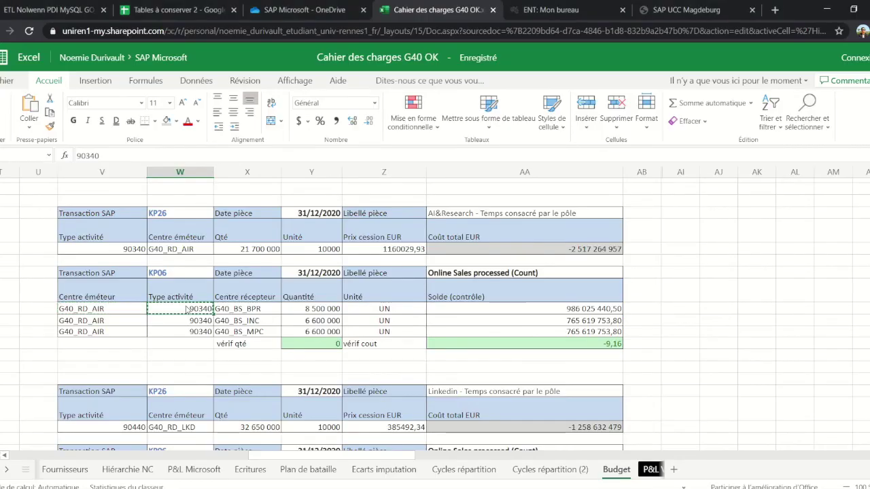
{"action": "key", "text": "alt+Tab"}
{"action": "left_click_drag", "start_coordinate": [130, 353], "coordinate": [84, 353]}
{"action": "key", "text": "ctrl+v"}
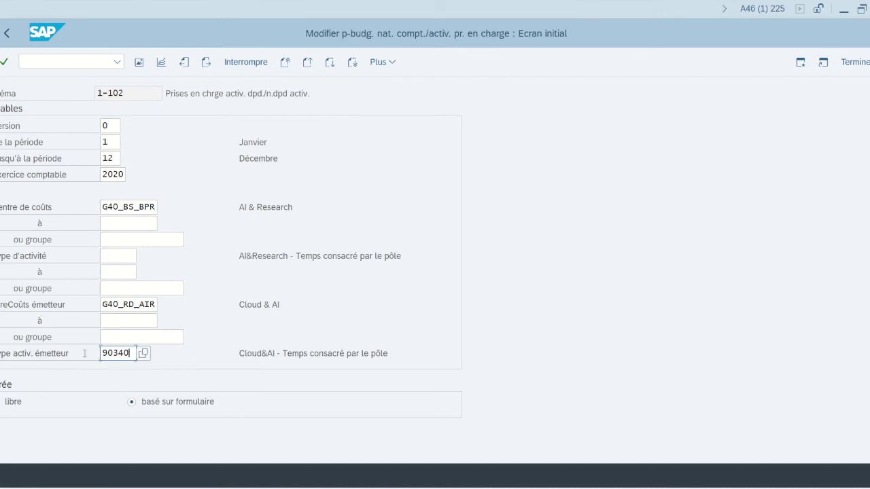
Show the KP06 overview screen and enter the planned fixed consumption of 8 500 000 copied from the Excel quantity
{"action": "left_click", "coordinate": [138, 62]}
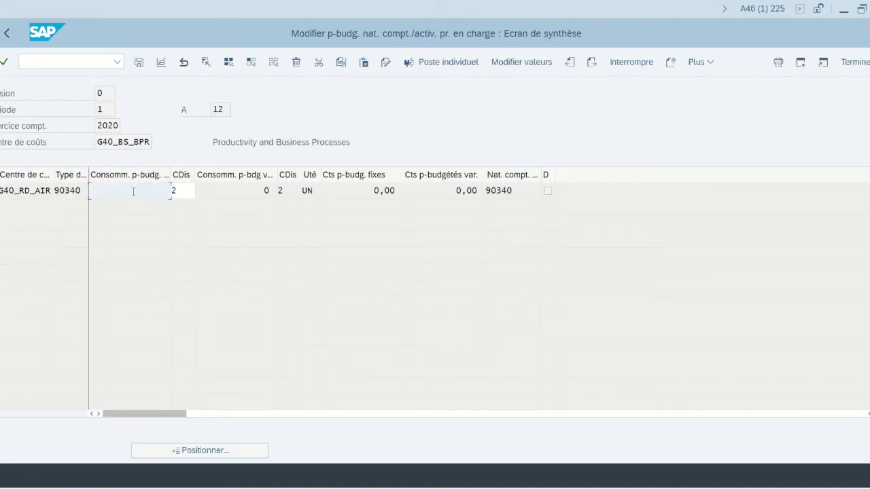
{"action": "key", "text": "alt+Tab"}
{"action": "left_click", "coordinate": [320, 309]}
{"action": "key", "text": "ctrl+c"}
{"action": "key", "text": "alt+Tab"}
{"action": "key", "text": "ctrl+v"}
{"action": "key", "text": "Return"}
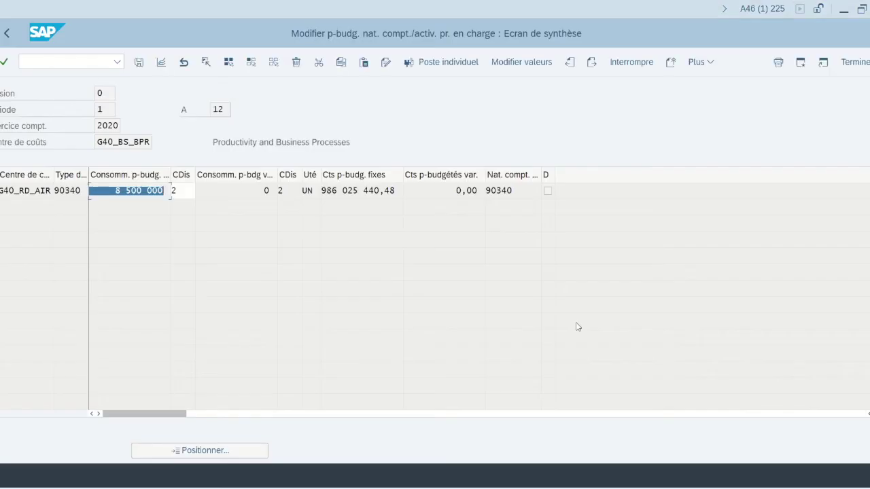
Check the G40_BS_BPR balance and the cost verification total in the Excel KP06 table
{"action": "key", "text": "alt+Tab"}
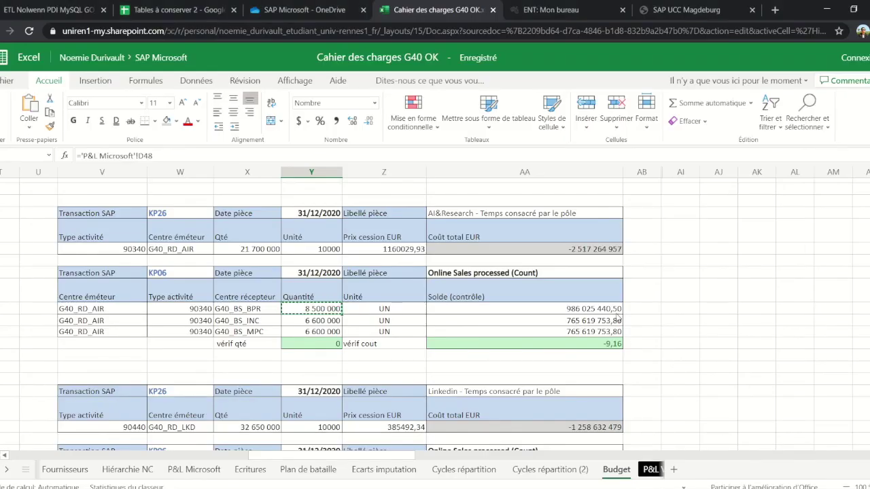
{"action": "left_click", "coordinate": [559, 310]}
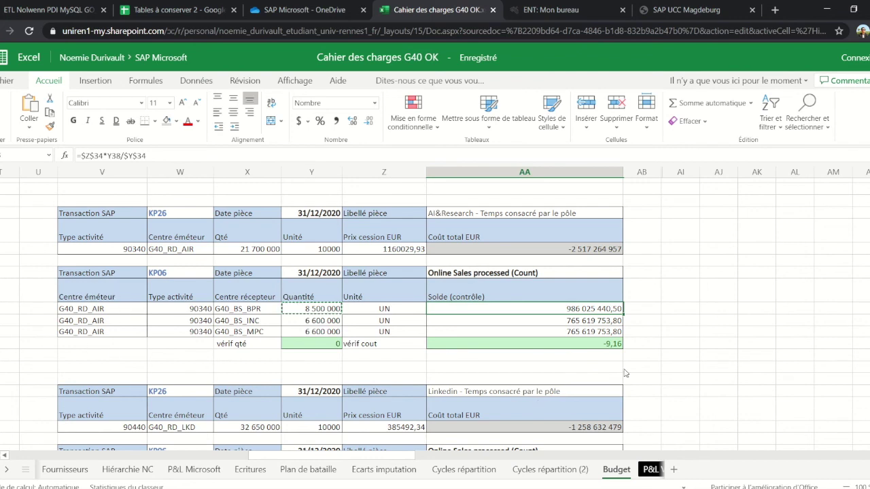
{"action": "left_click", "coordinate": [599, 345]}
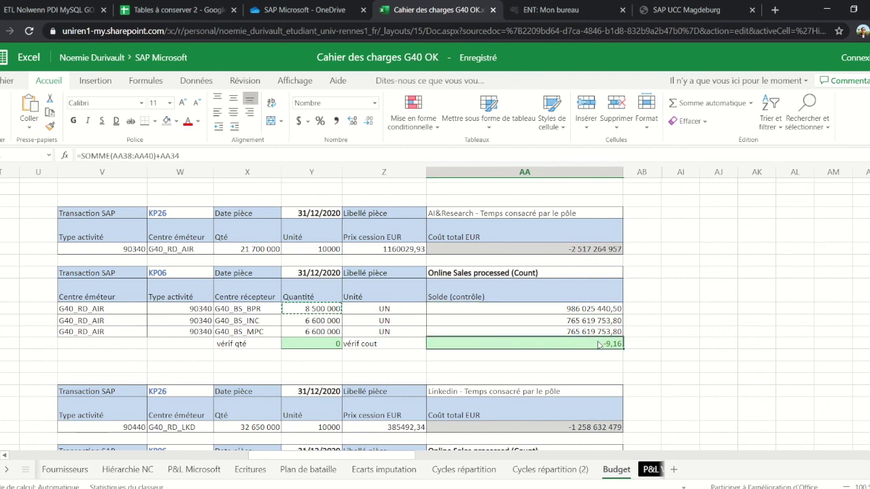